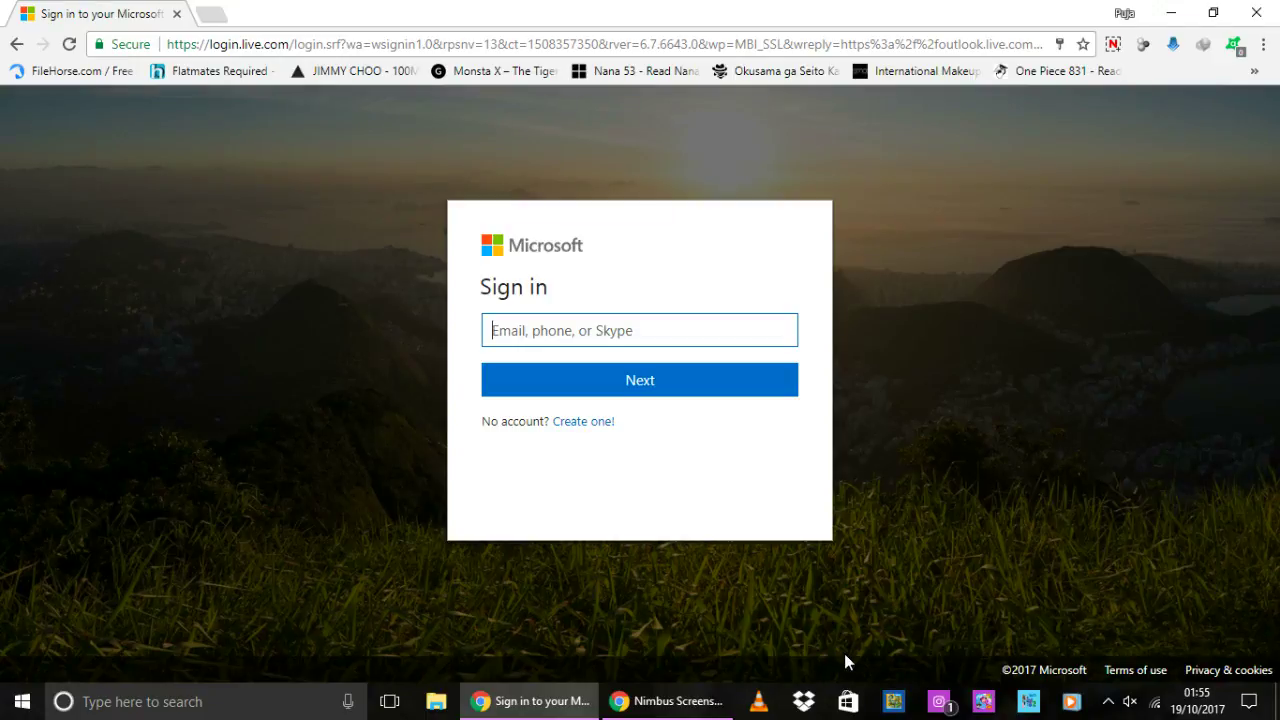
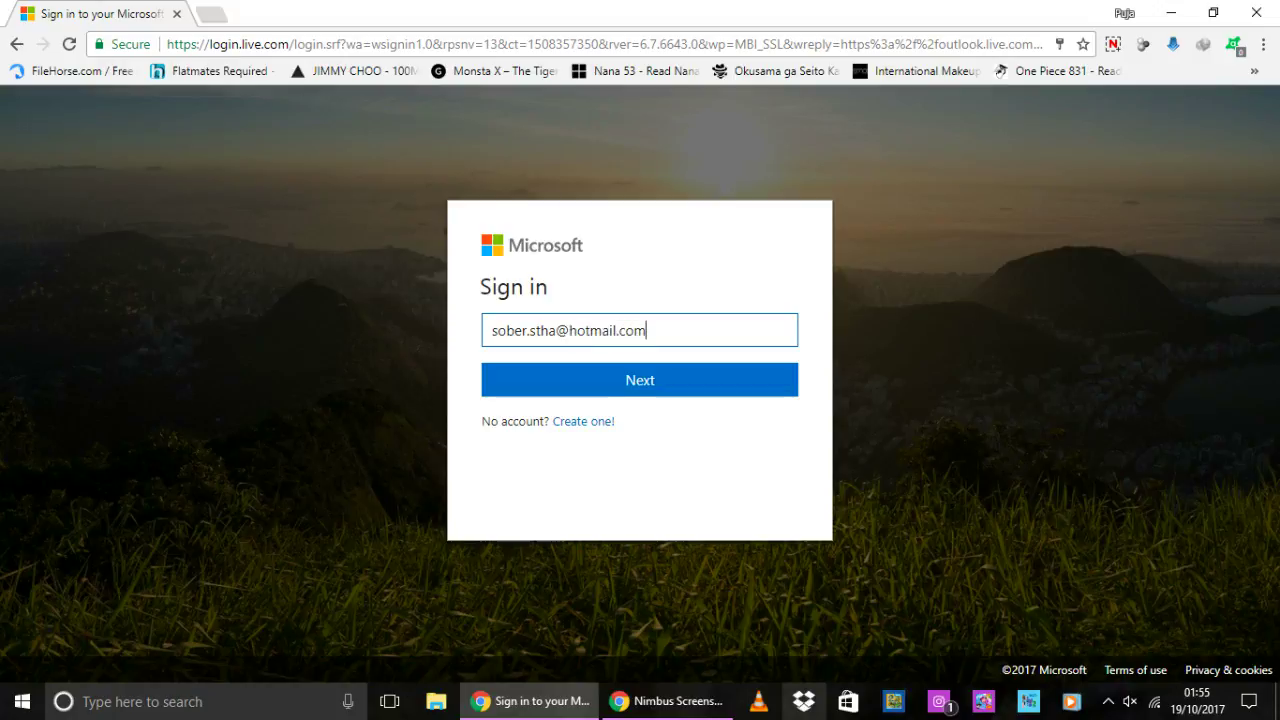
# - Sign in with the Hotmail account's e-mail address and password to reach the Outlook.com inbox
pyautogui.click(673, 386)
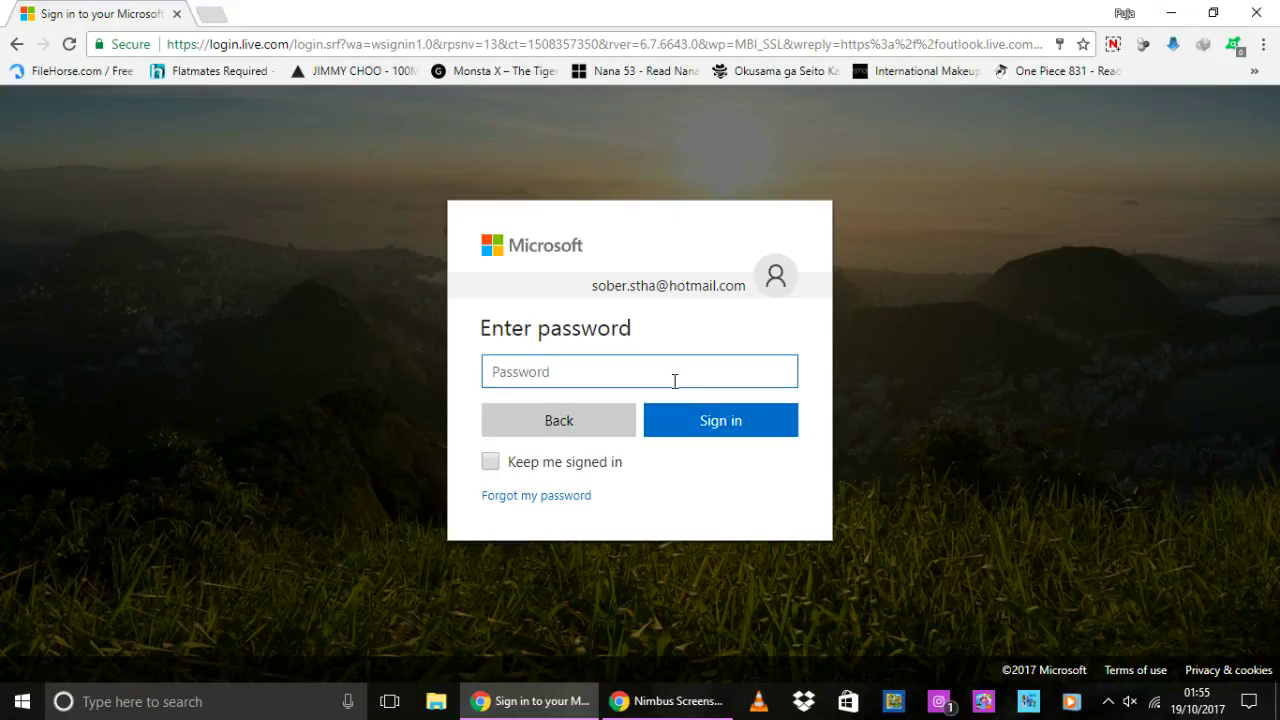
pyautogui.write('•••••••••')
pyautogui.click(718, 416)
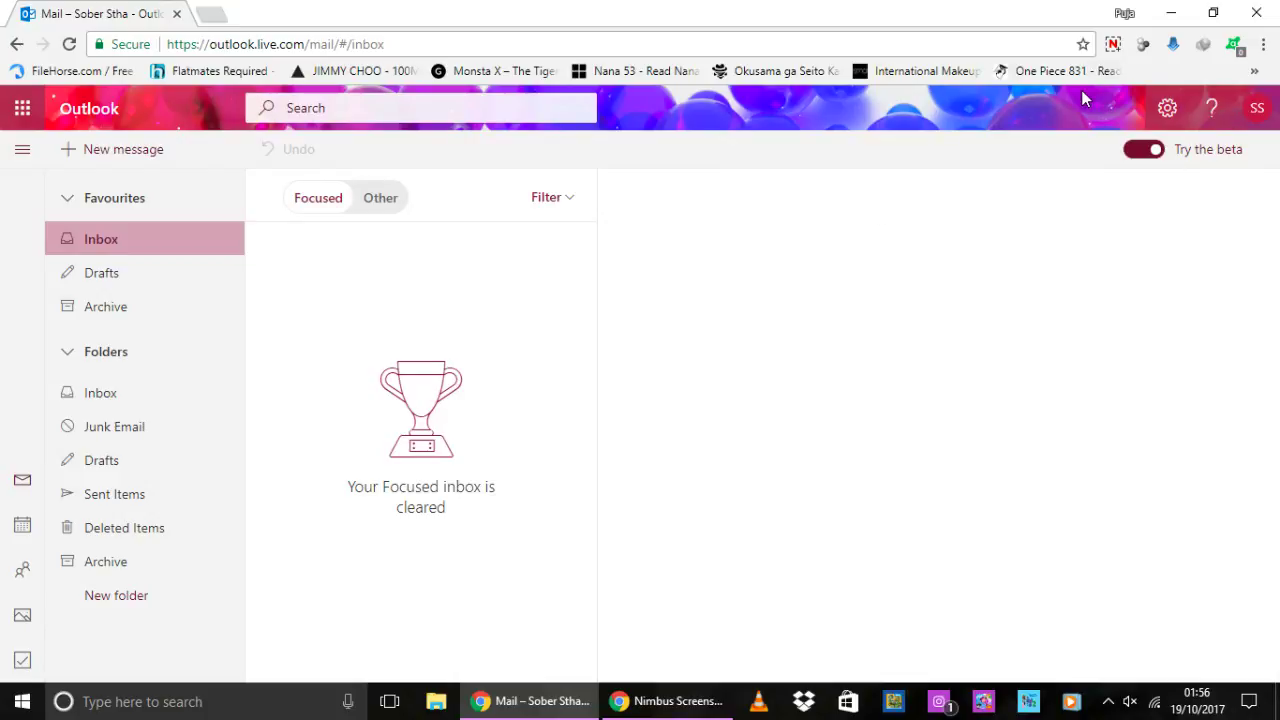
# - Open My account from the SS account picture and select the end of the new tab's URL
pyautogui.click(1271, 115)
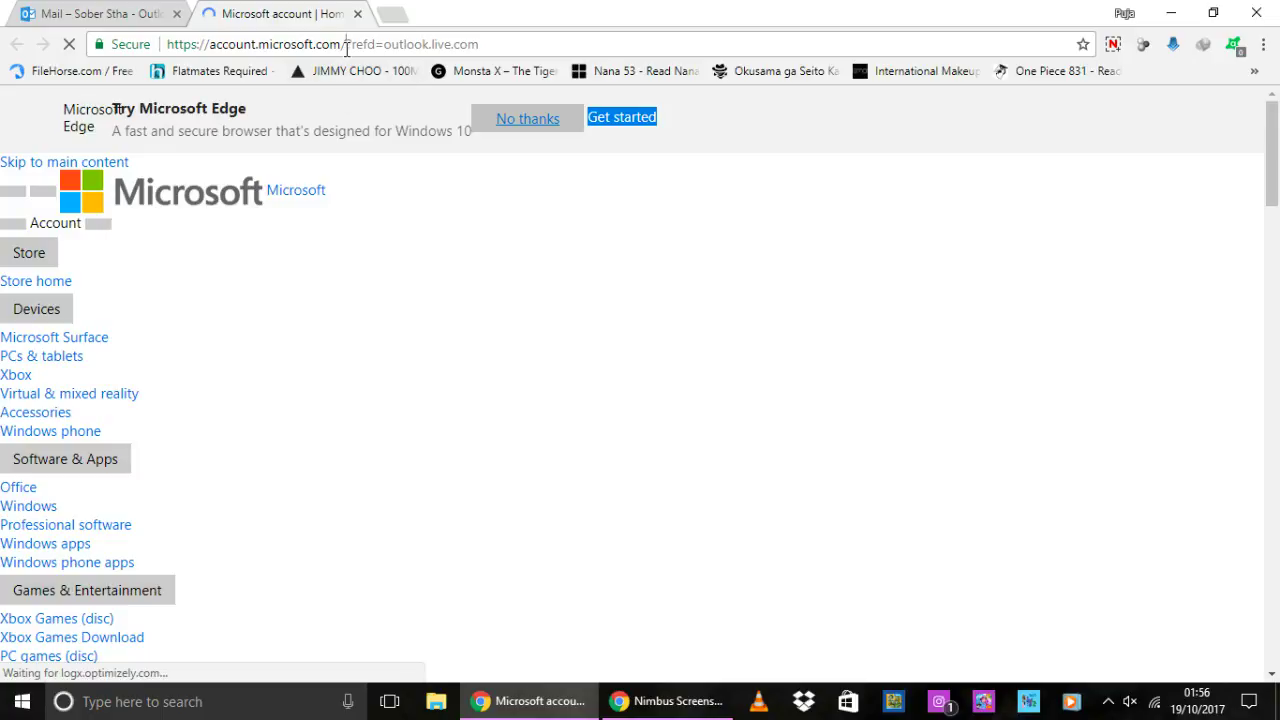
pyautogui.moveTo(346, 48); pyautogui.dragTo(627, 46)
# - Replace the URL ending with 'security' to load the Security basics page, then scroll through it
pyautogui.write('security')
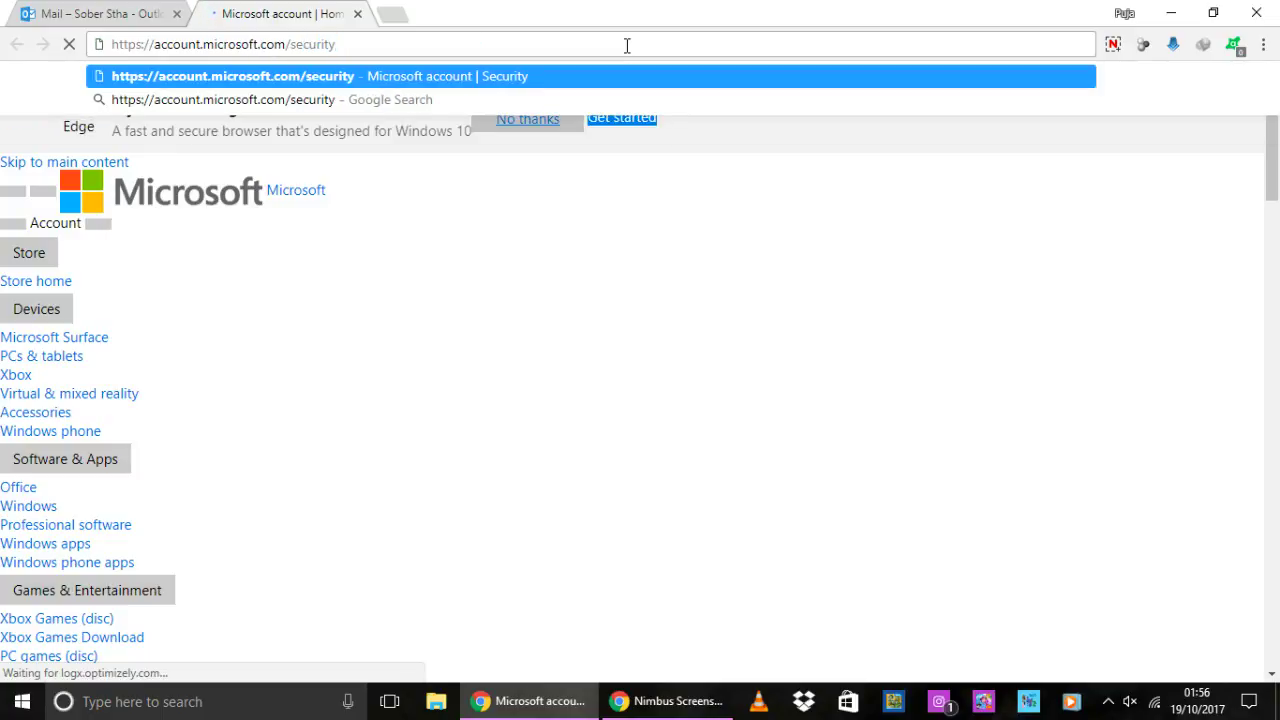
pyautogui.press('Return')
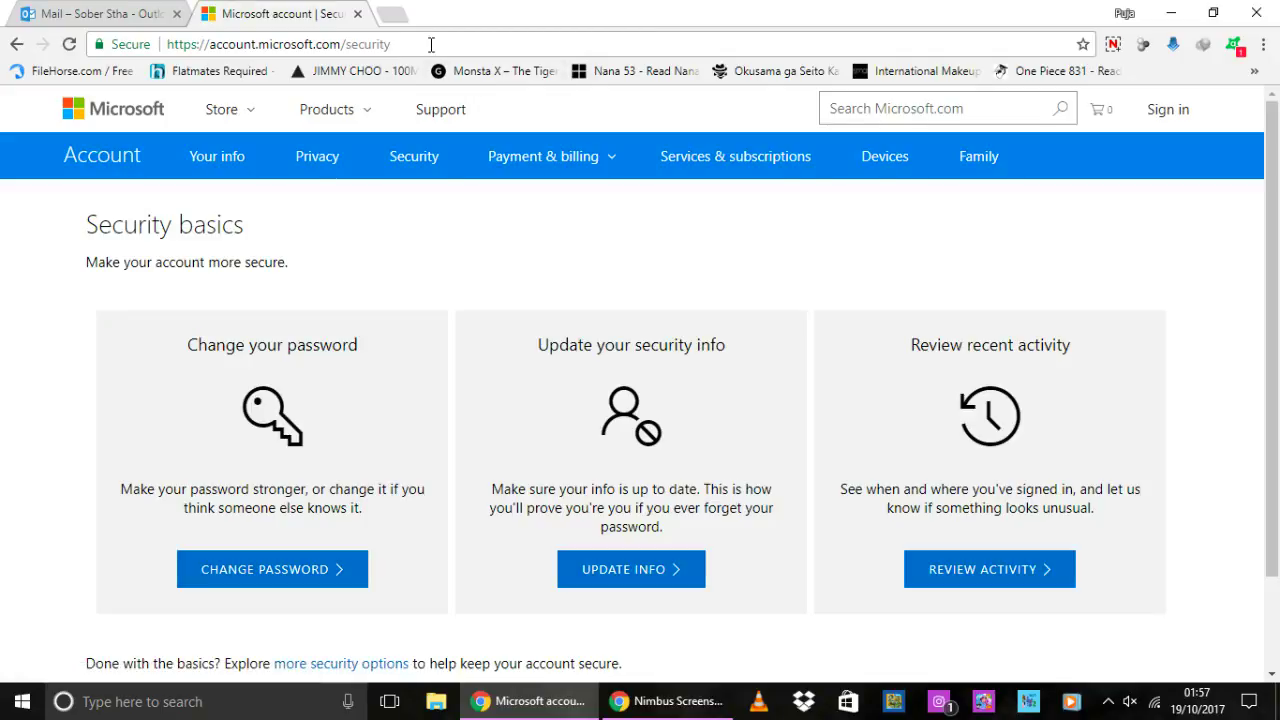
pyautogui.scroll(-2, 402, 213)
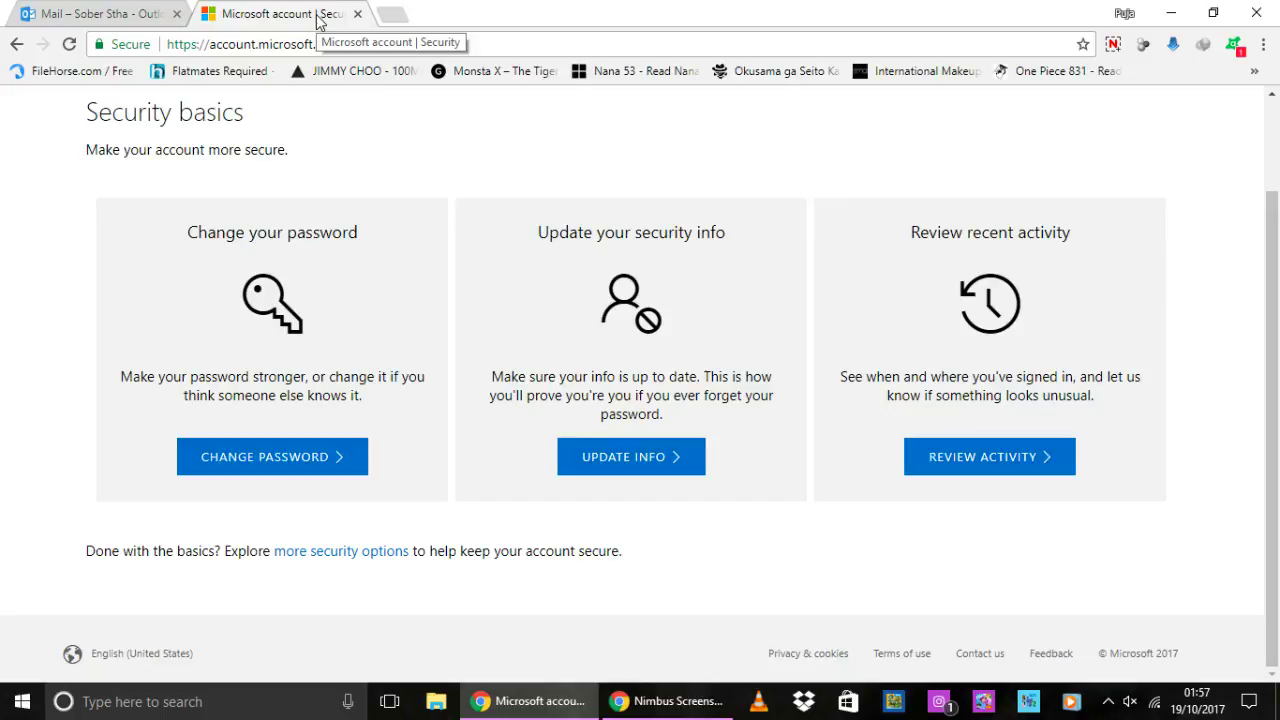
pyautogui.scroll(1, 363, 194)
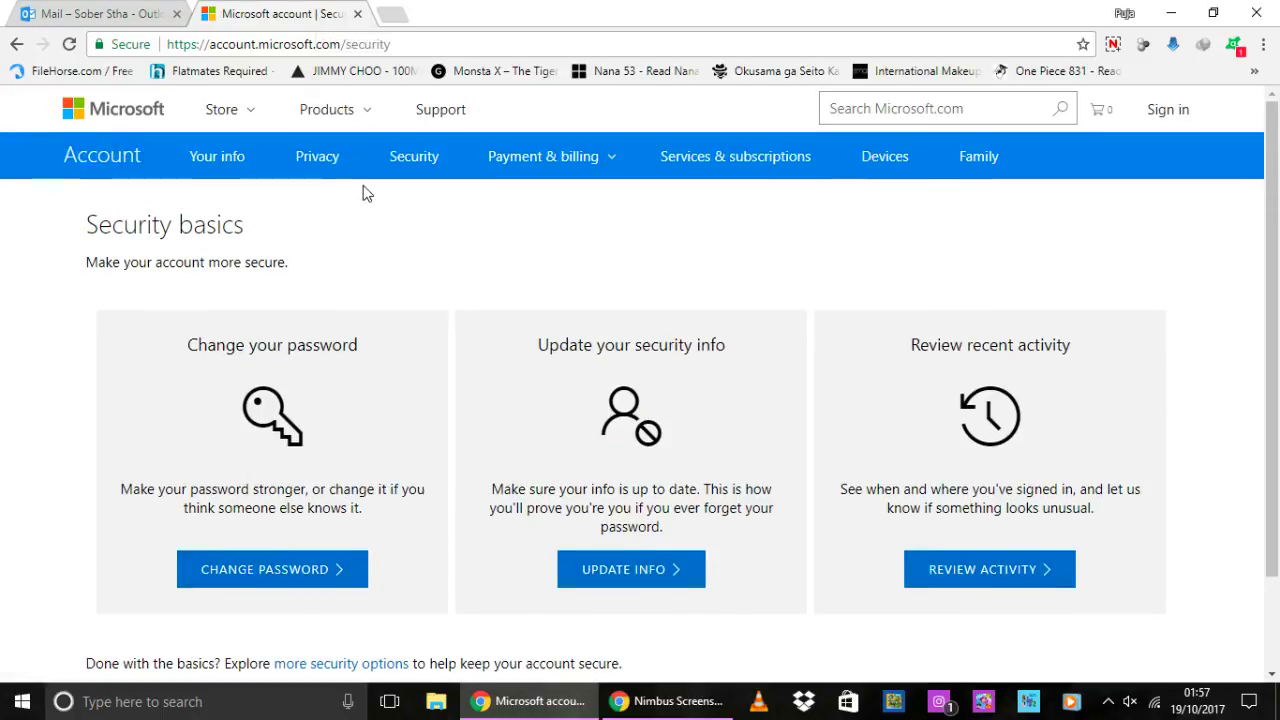
pyautogui.scroll(-1, 363, 194)
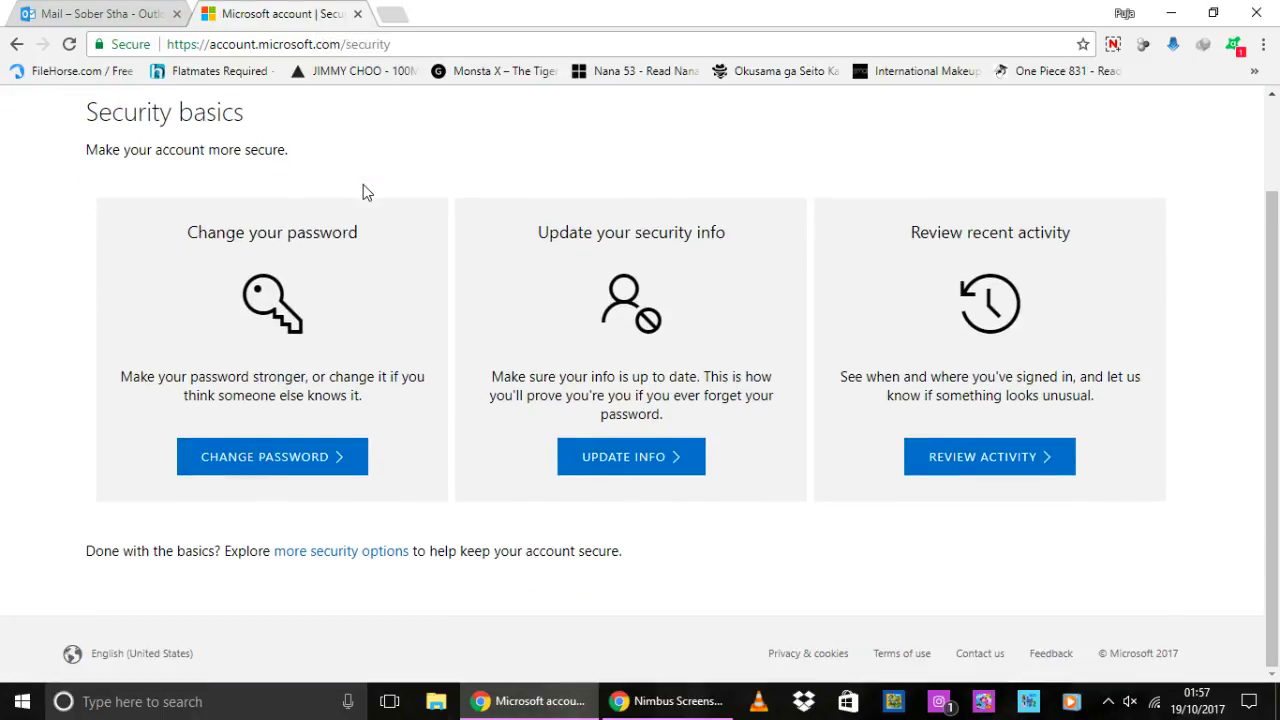
# - Go to more security options and choose Close my account at the bottom
pyautogui.click(374, 556)
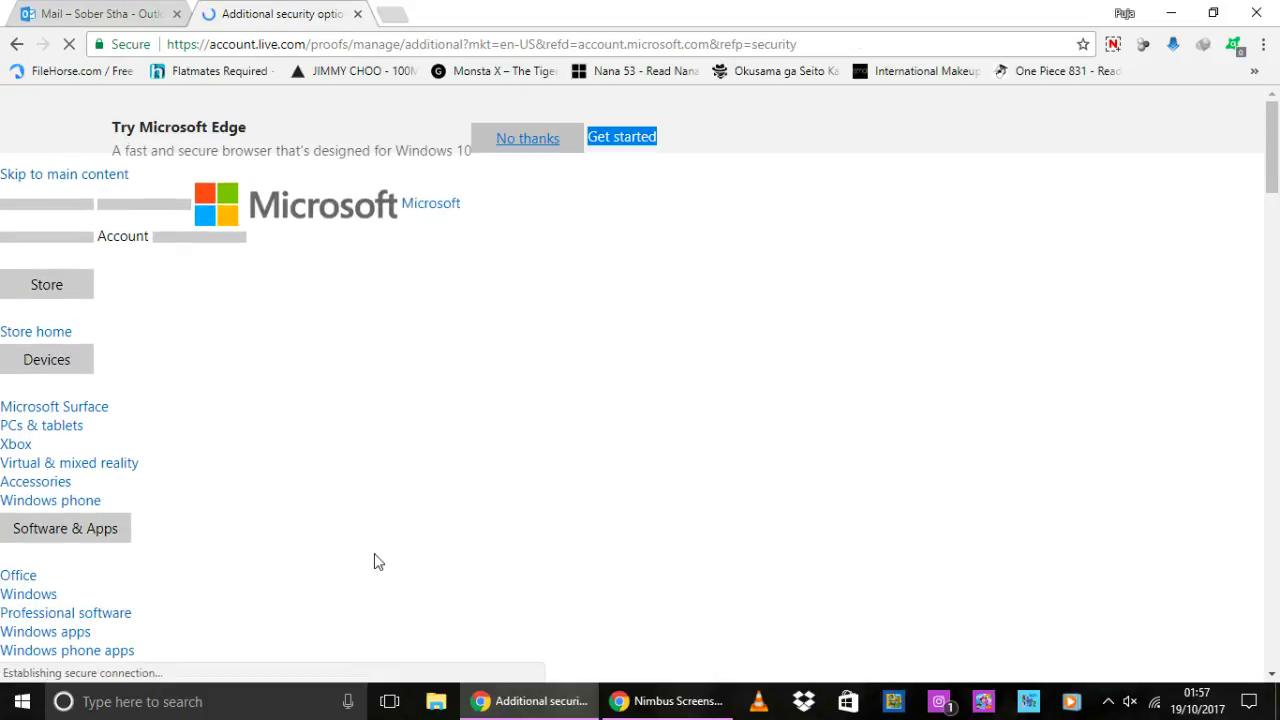
pyautogui.scroll(-6, 378, 562)
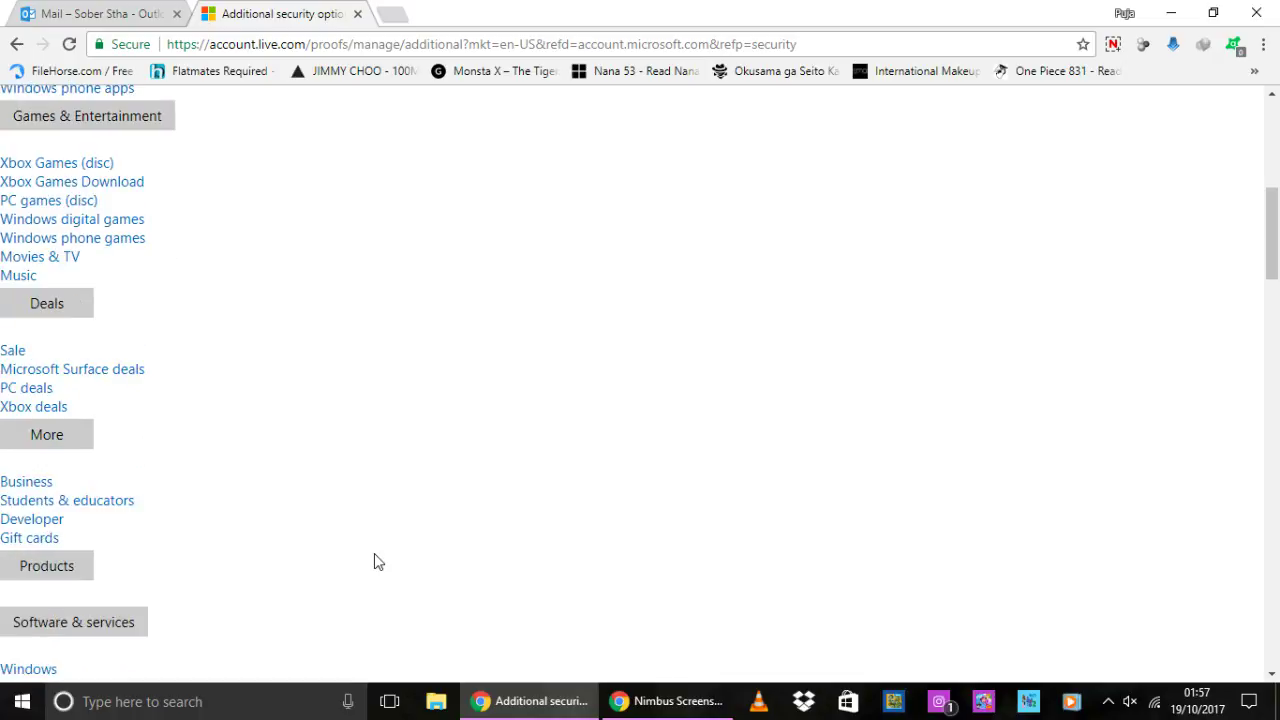
pyautogui.scroll(-18, 375, 561)
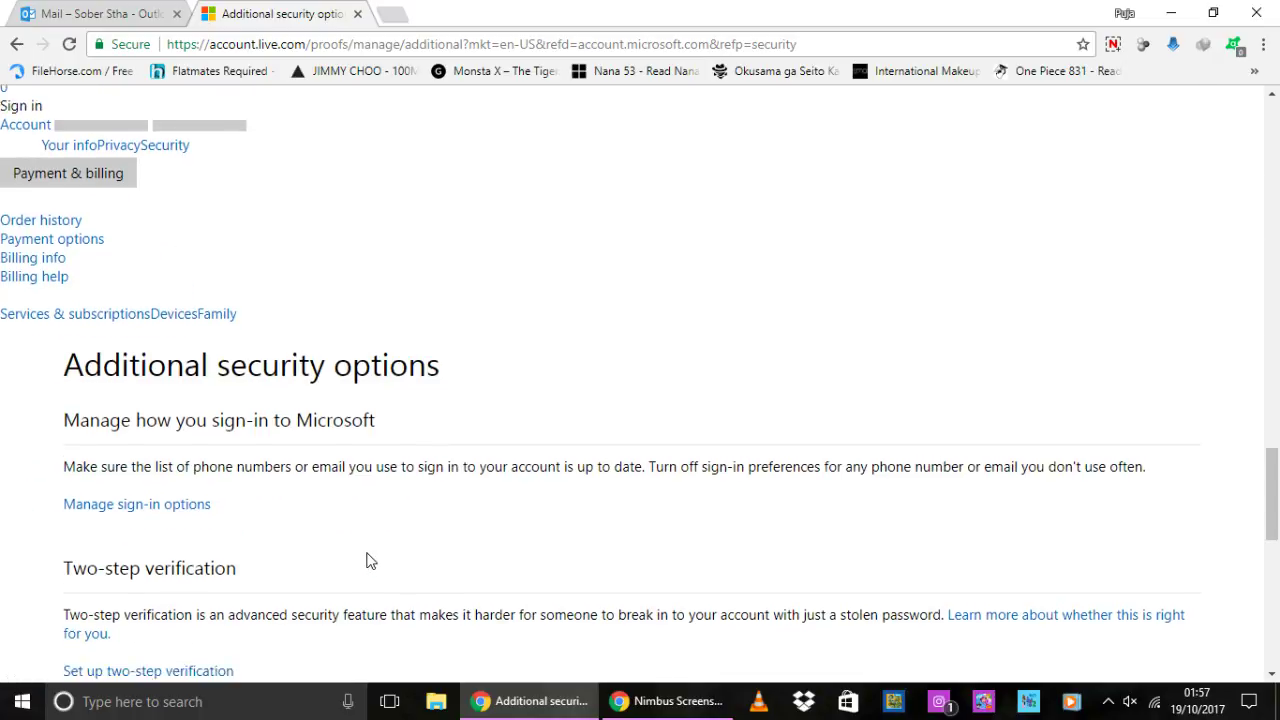
pyautogui.scroll(-2, 365, 560)
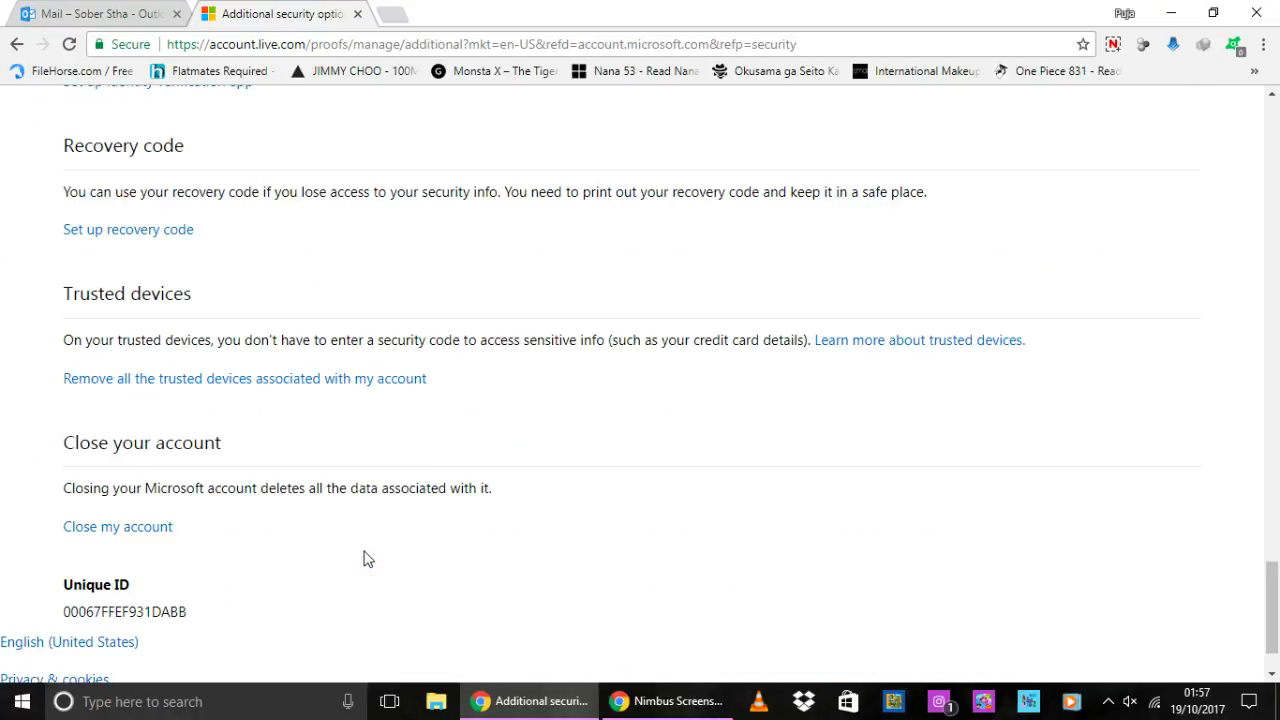
pyautogui.click(145, 528)
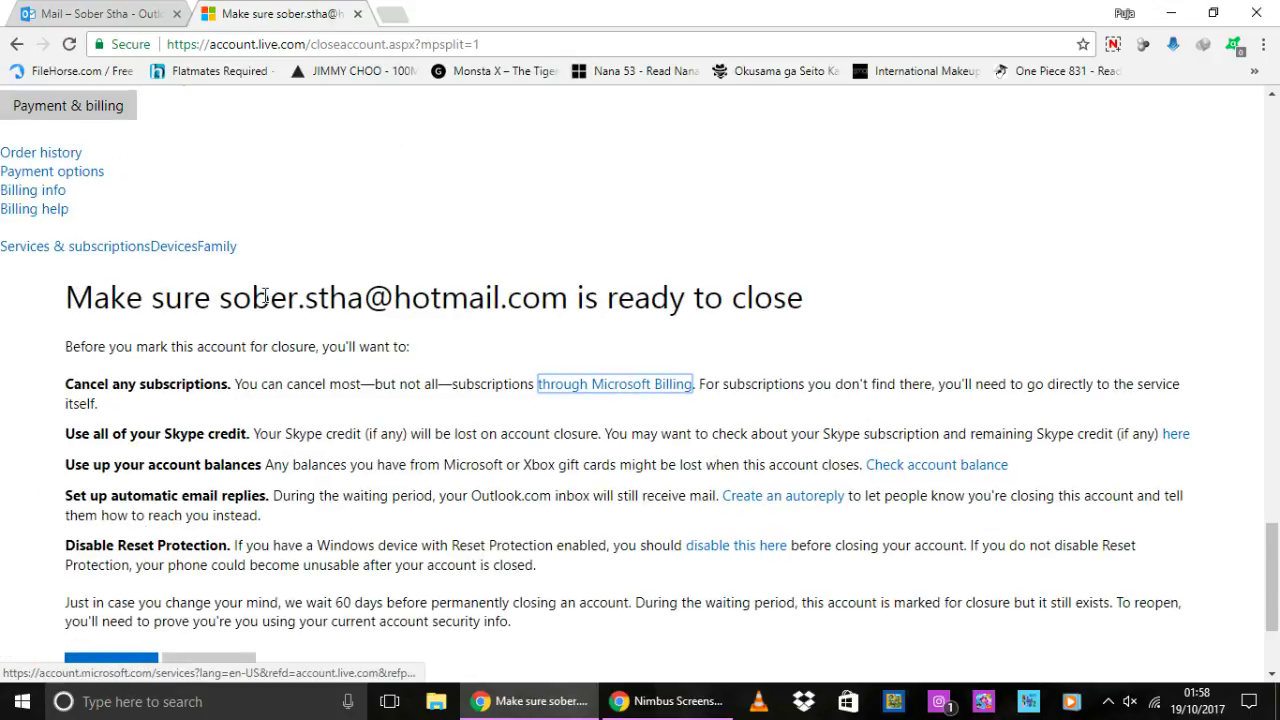
# - Scroll through the ready-to-close checklist and continue to the Mark for closure form
pyautogui.scroll(-2, 265, 298)
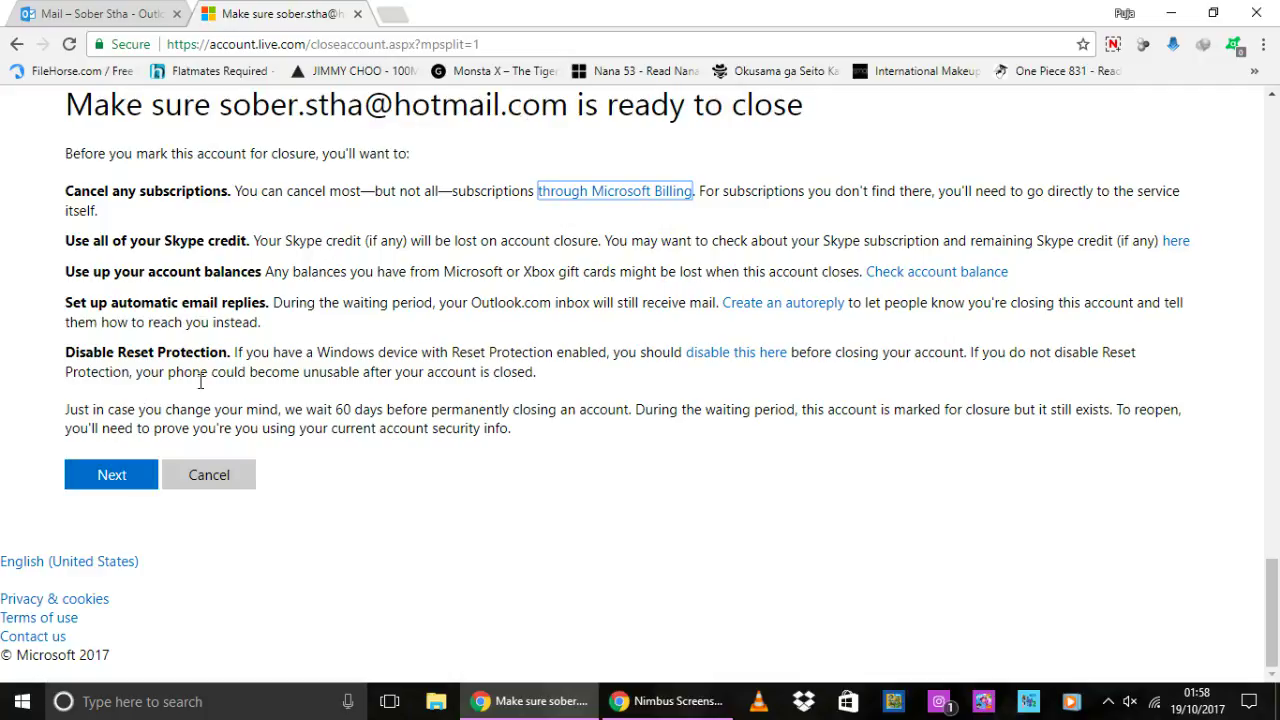
pyautogui.click(96, 480)
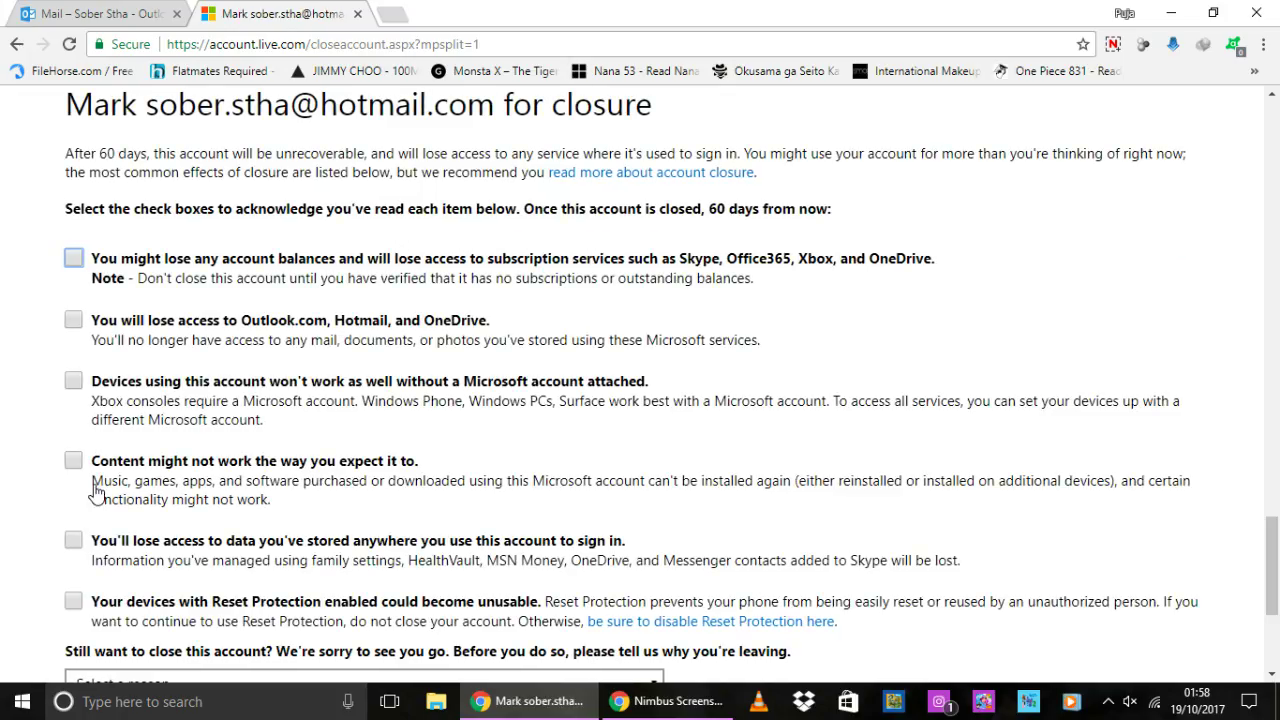
# - Tick all six closure acknowledgement checkboxes, from account balances through Reset Protection
pyautogui.click(74, 259)
pyautogui.click(74, 321)
pyautogui.click(74, 381)
pyautogui.click(74, 460)
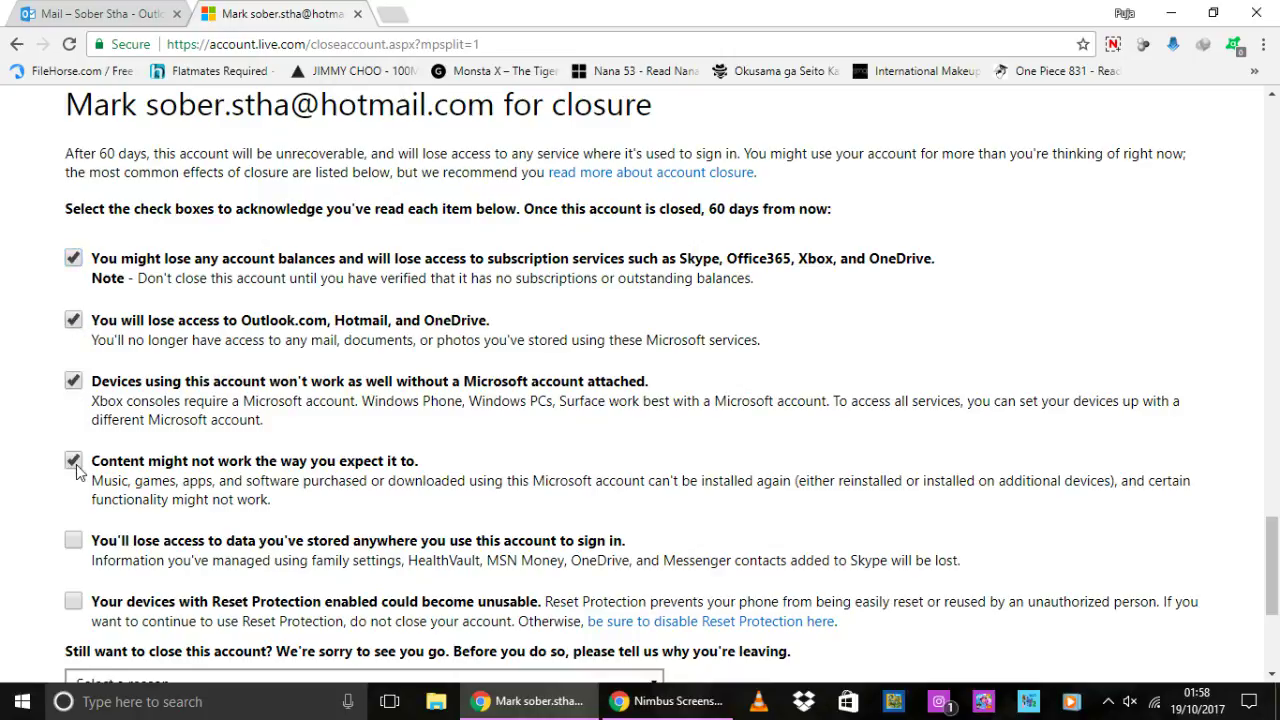
pyautogui.click(73, 540)
pyautogui.click(74, 603)
# - Choose 'My reason isn't listed' as the reason and mark the account for closure
pyautogui.scroll(-2, 343, 347)
pyautogui.click(243, 492)
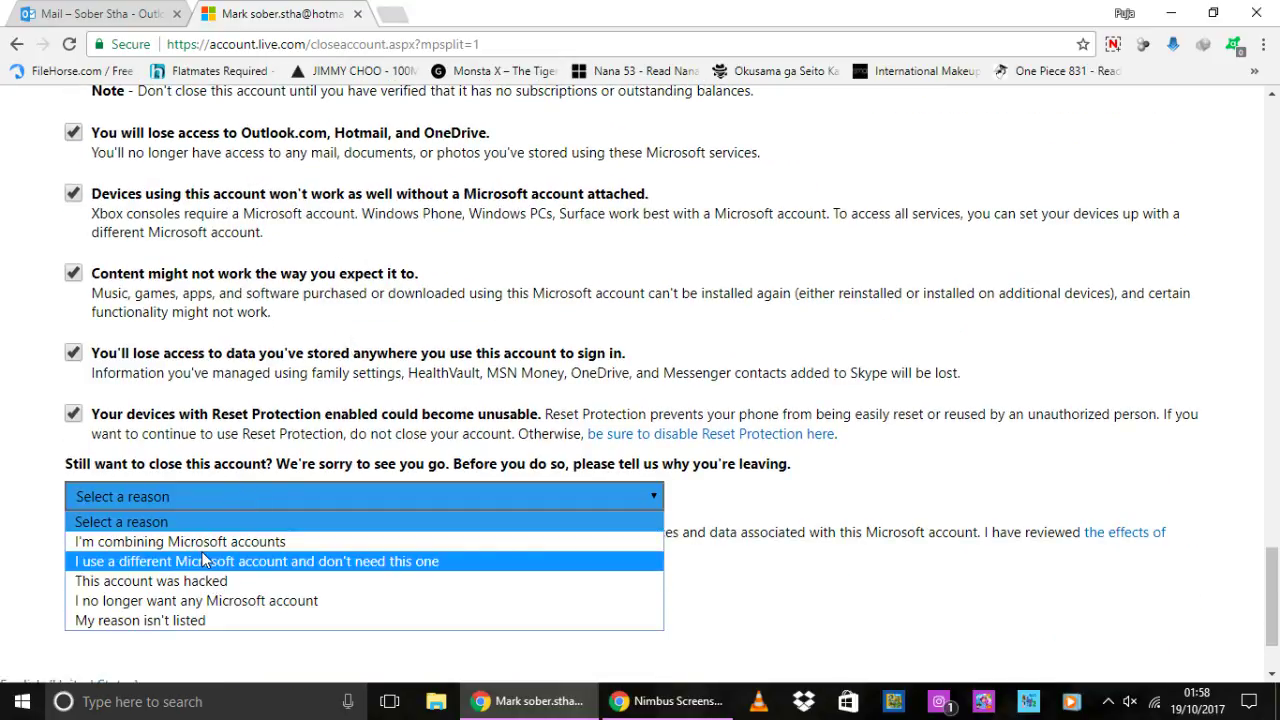
pyautogui.click(190, 626)
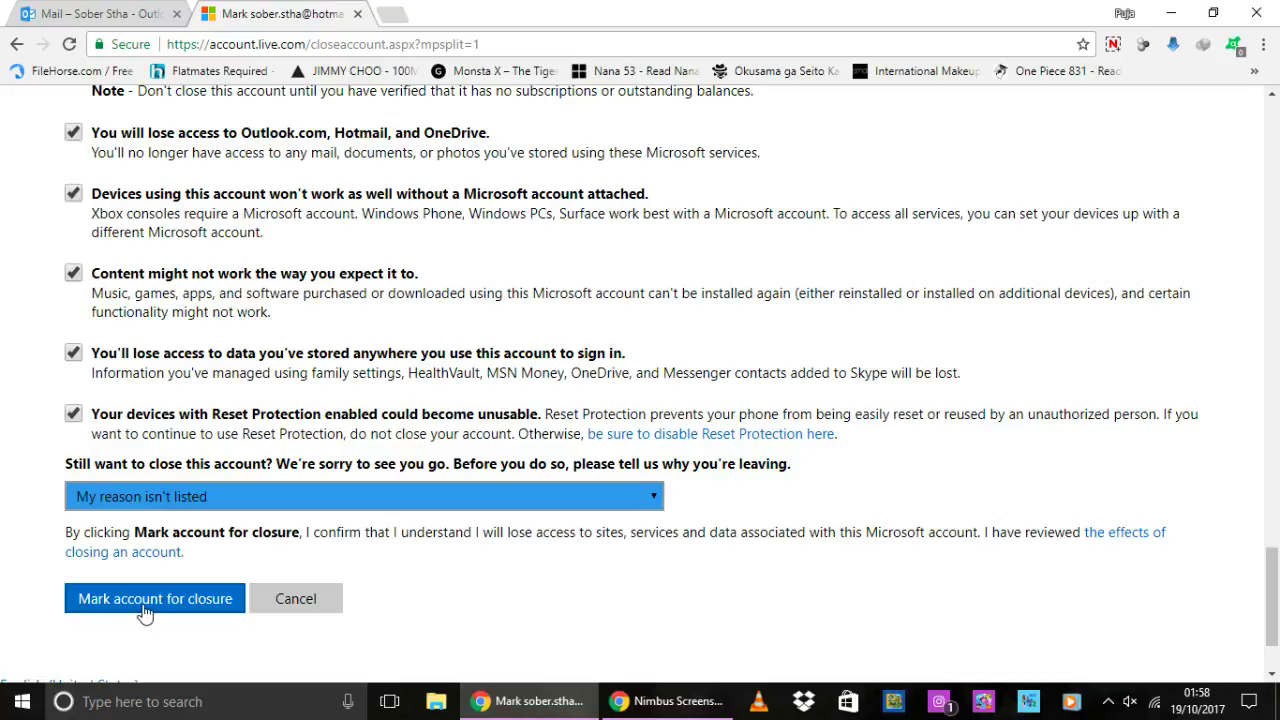
pyautogui.click(145, 613)
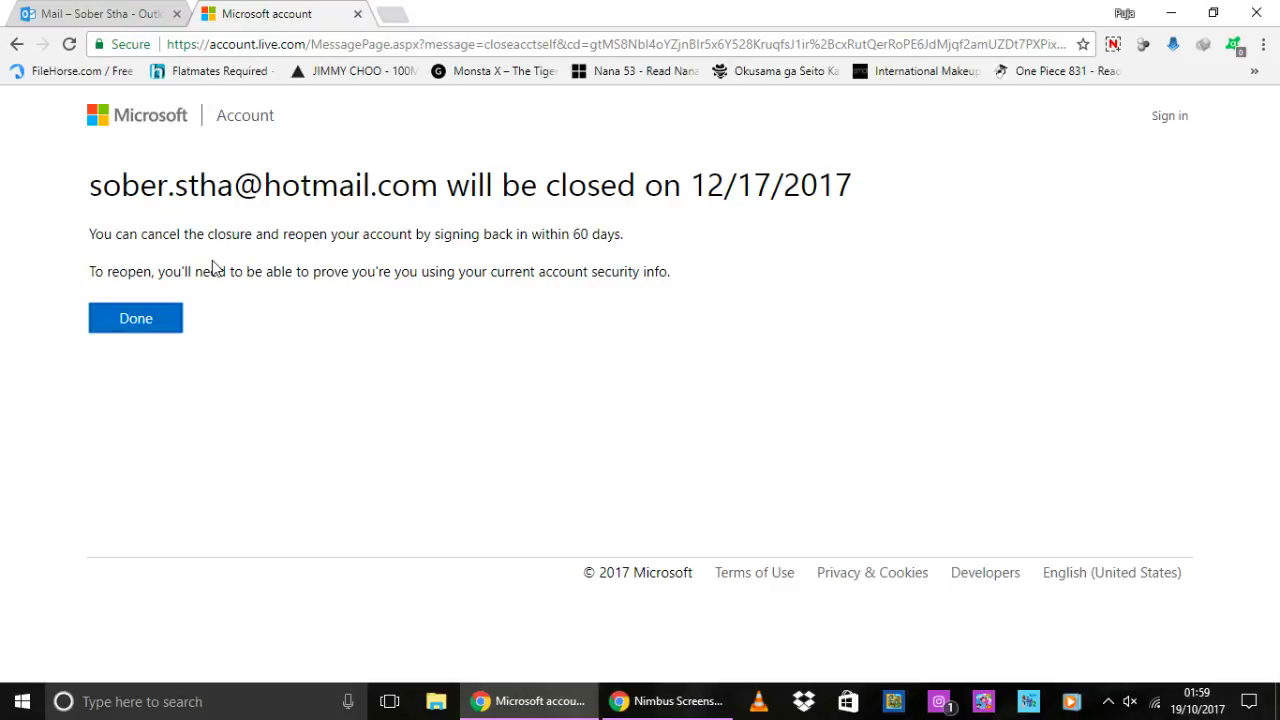
# - Dismiss the confirmation that the account closes on 12/17/2017 with Done
pyautogui.click(148, 332)
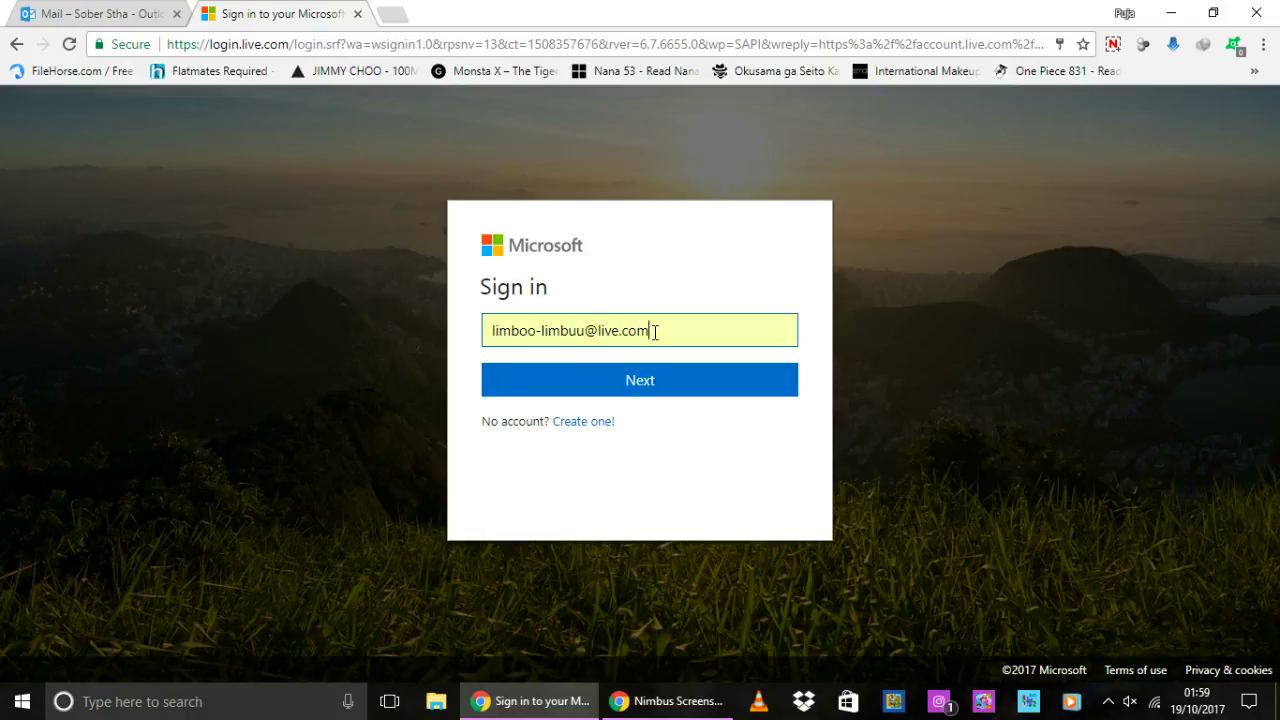
# - Select the pre-filled e-mail address in the sign-in field, then deselect it
pyautogui.moveTo(654, 330); pyautogui.dragTo(307, 300)
pyautogui.click(474, 378)
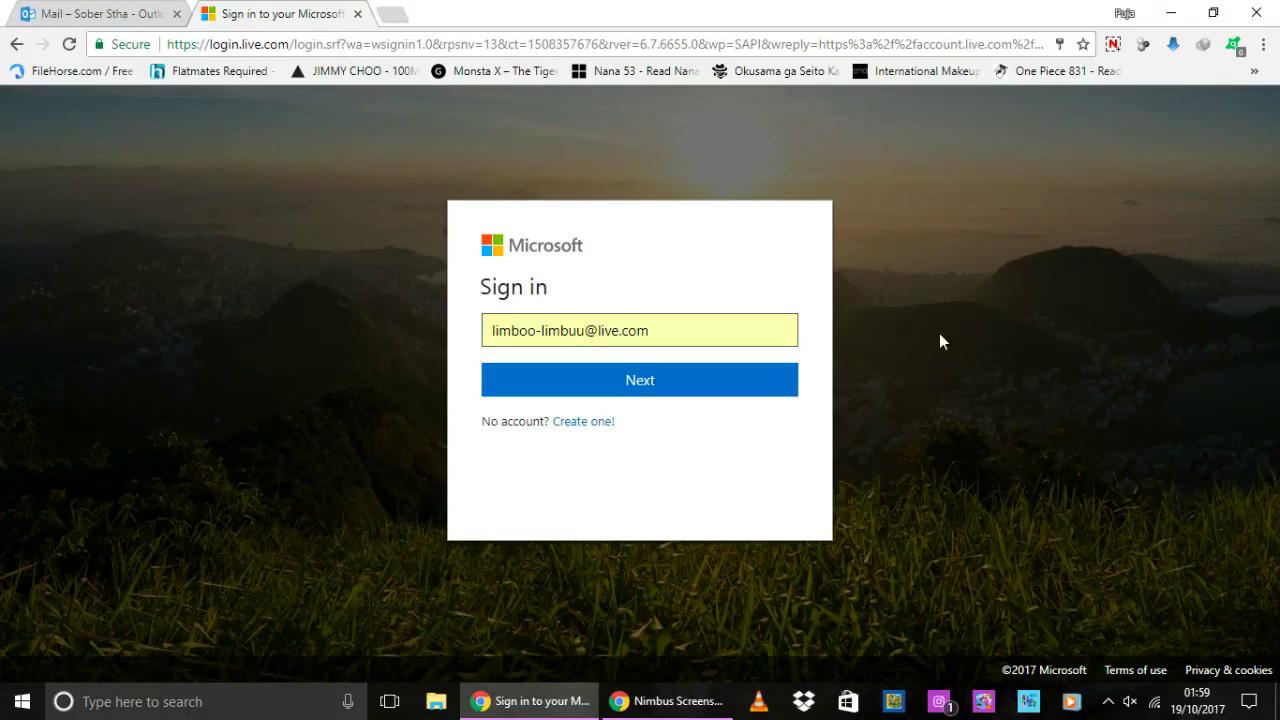